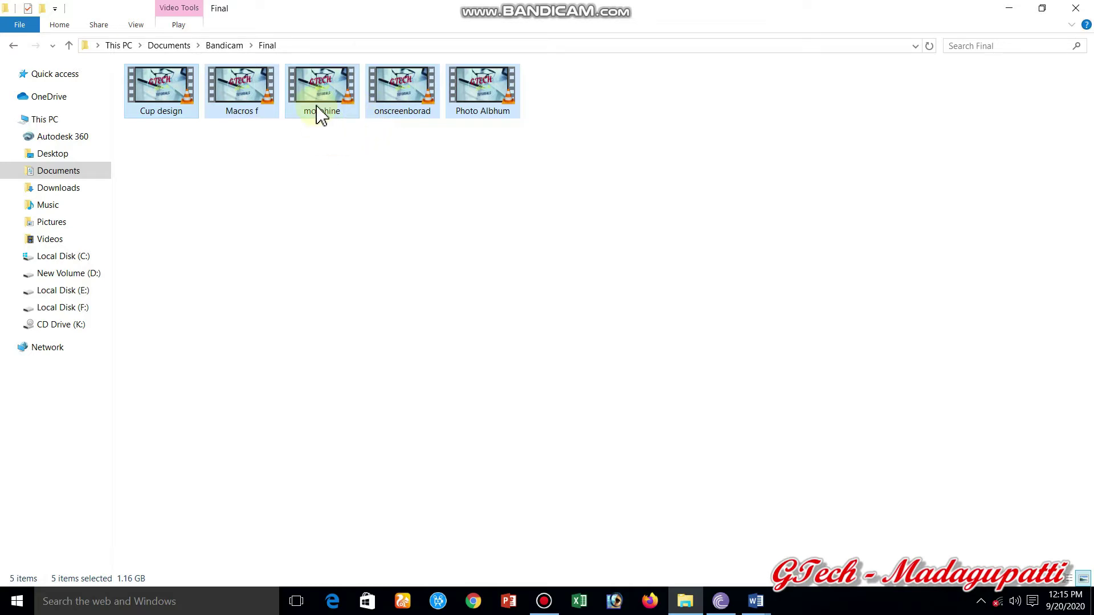
Compress the five video files in the Final folder into one zipped folder named videos.
{"action": "left_click", "coordinate": [273, 194]}
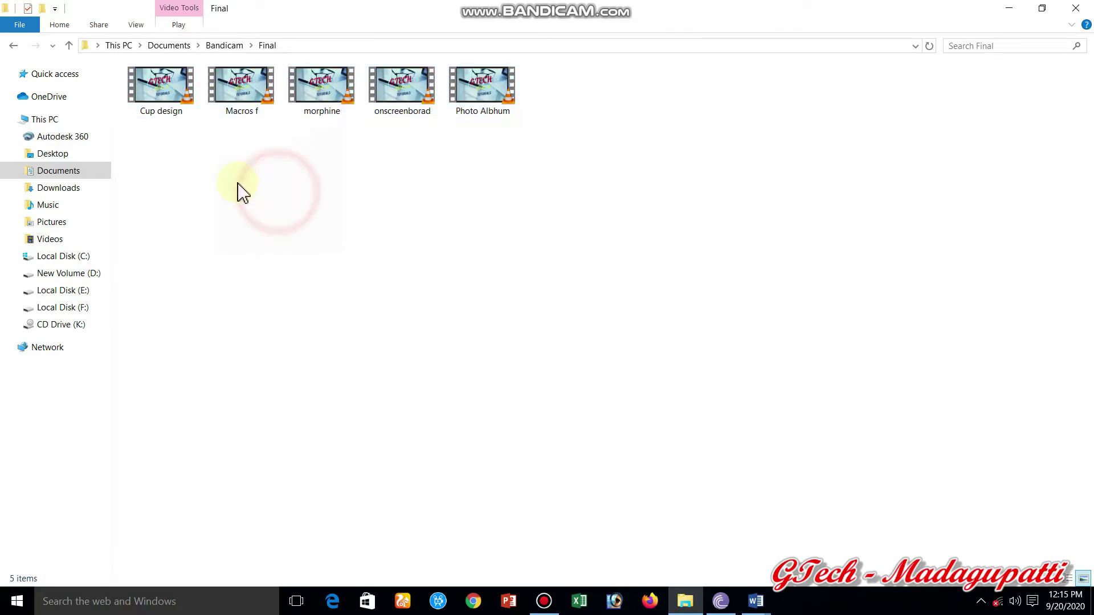
{"action": "left_click_drag", "start_coordinate": [147, 145], "coordinate": [529, 101]}
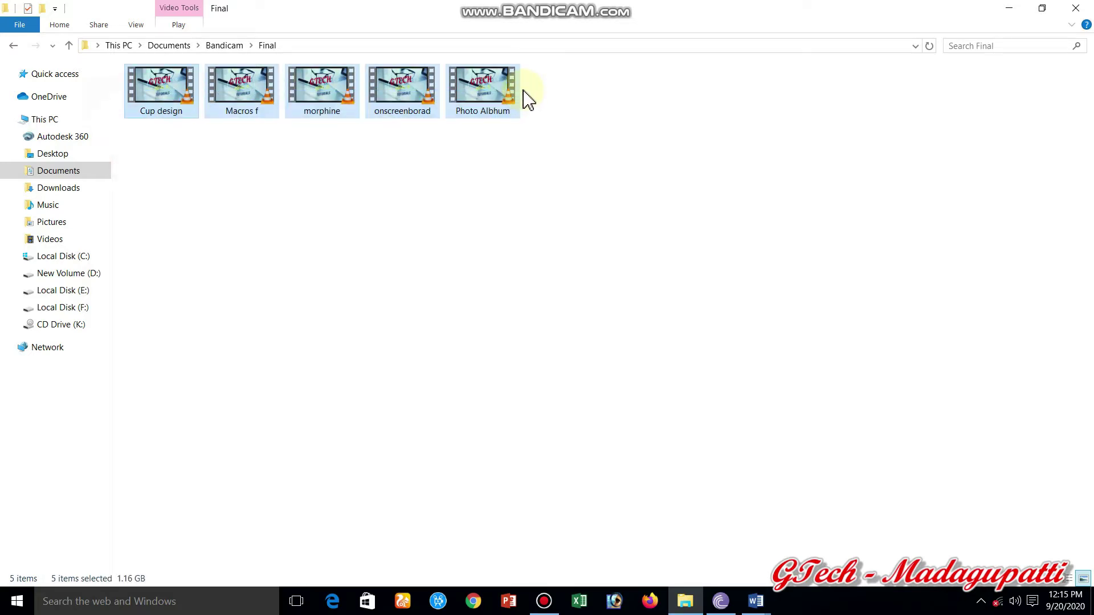
{"action": "right_click", "coordinate": [331, 116]}
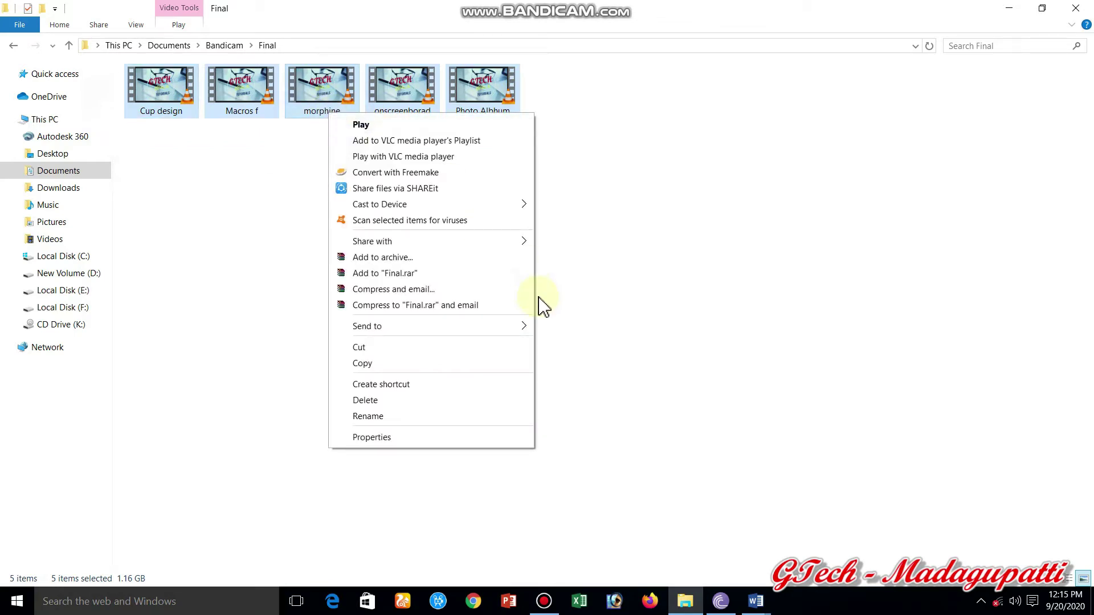
{"action": "mouse_move", "coordinate": [518, 332]}
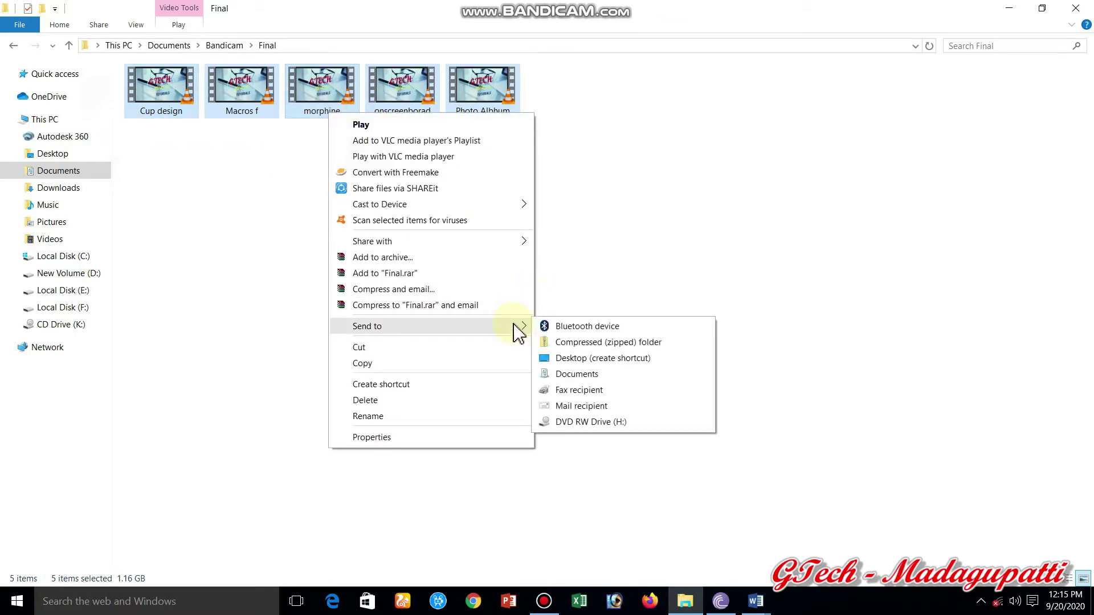
{"action": "left_click", "coordinate": [573, 345]}
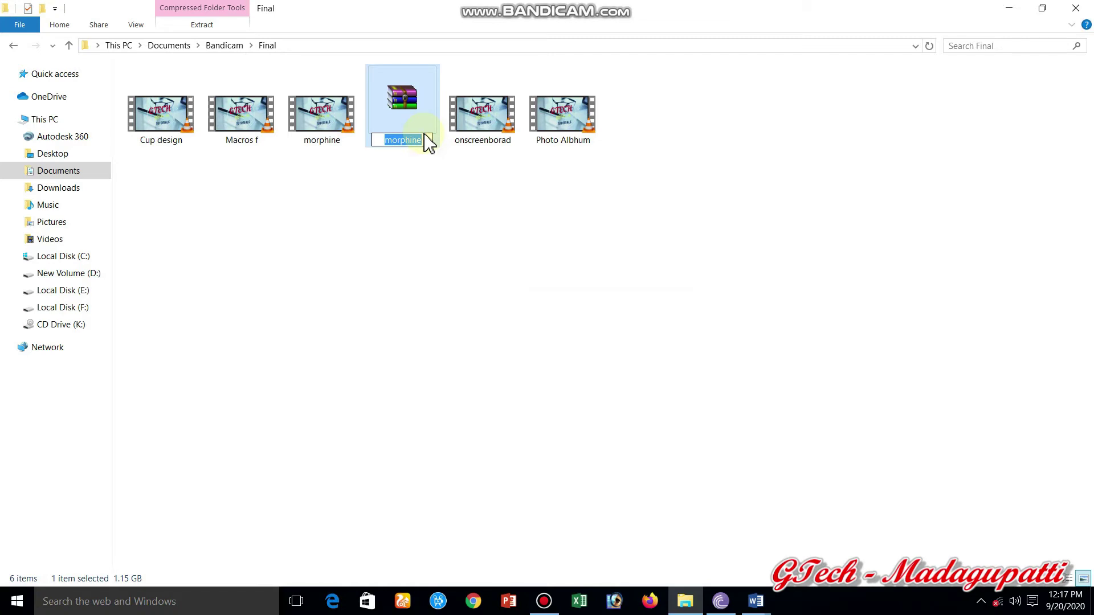
{"action": "type", "text": "videos"}
{"action": "key", "text": "Return"}
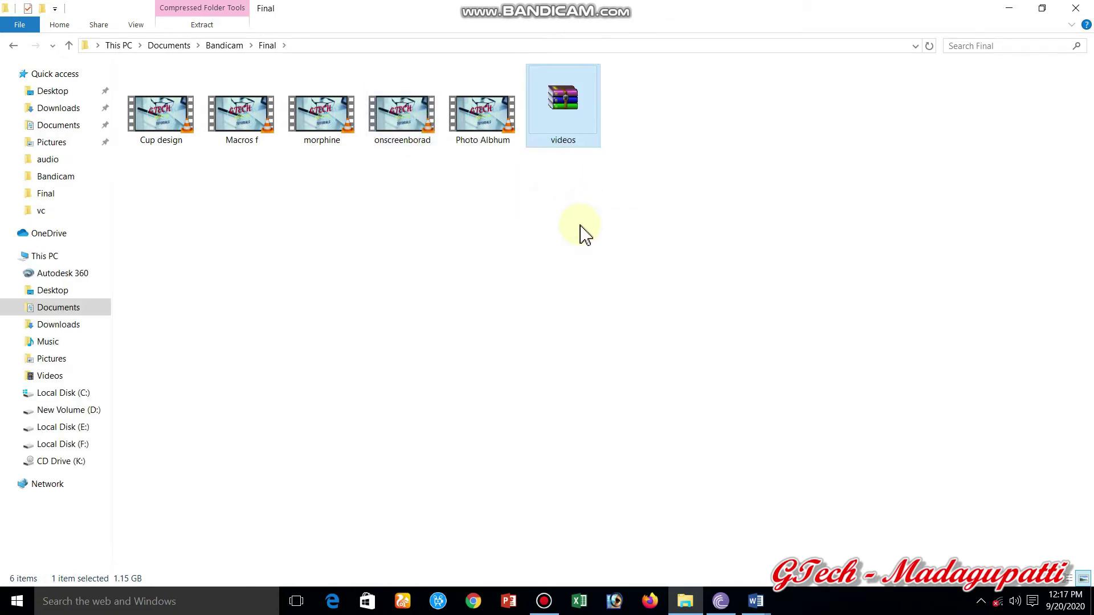
Check the file size of the videos archive, and view the combined size of the five original videos in their properties.
{"action": "left_click", "coordinate": [580, 227]}
{"action": "left_click", "coordinate": [578, 125]}
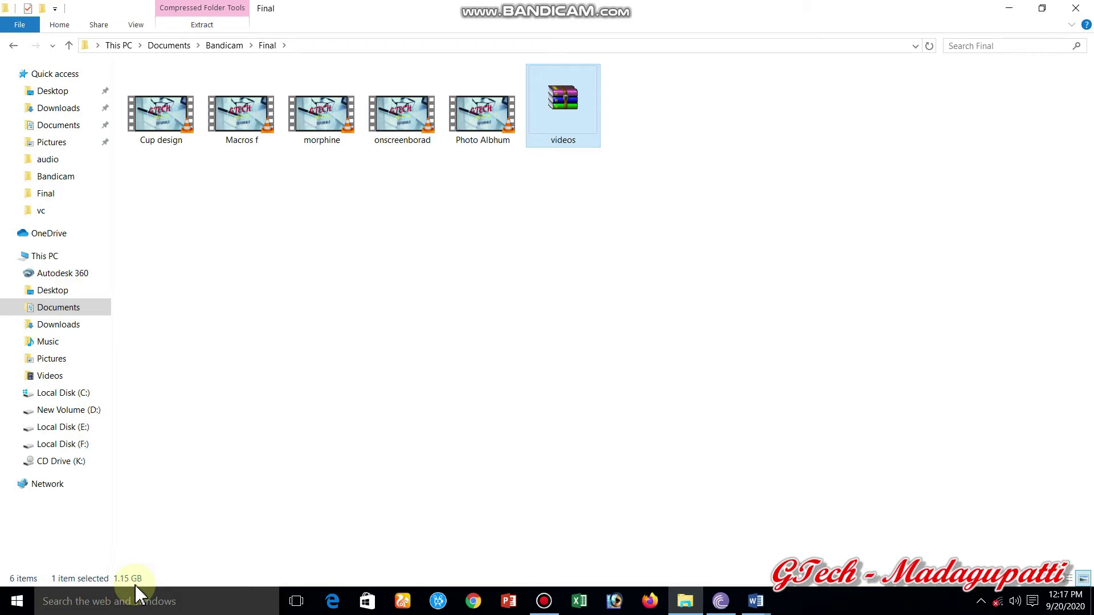
{"action": "left_click", "coordinate": [158, 188]}
{"action": "left_click_drag", "start_coordinate": [158, 188], "coordinate": [490, 132]}
{"action": "right_click", "coordinate": [502, 140]}
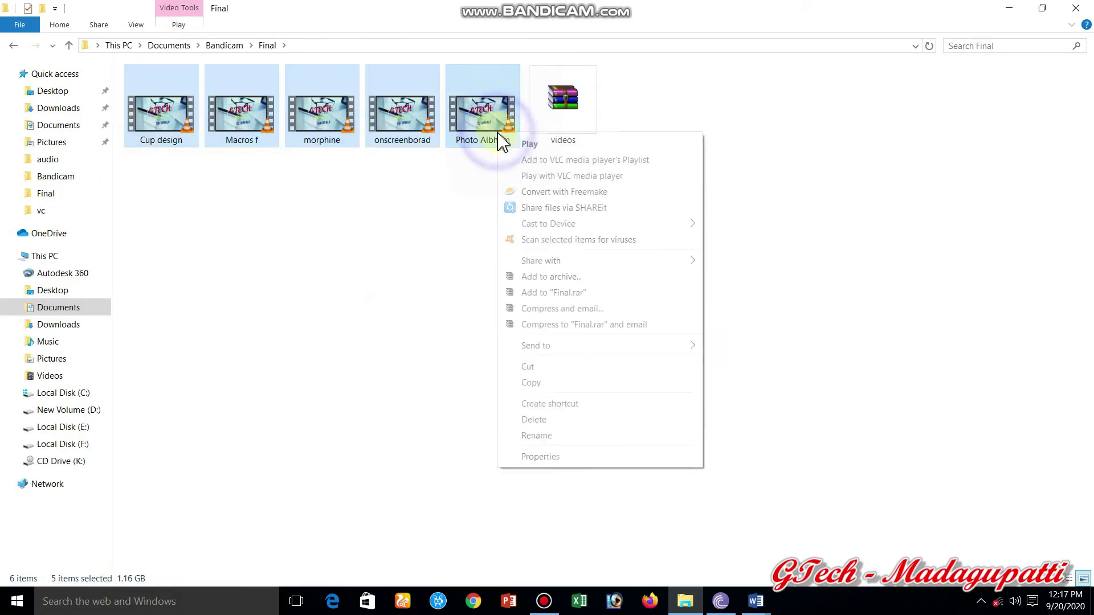
{"action": "left_click", "coordinate": [600, 463]}
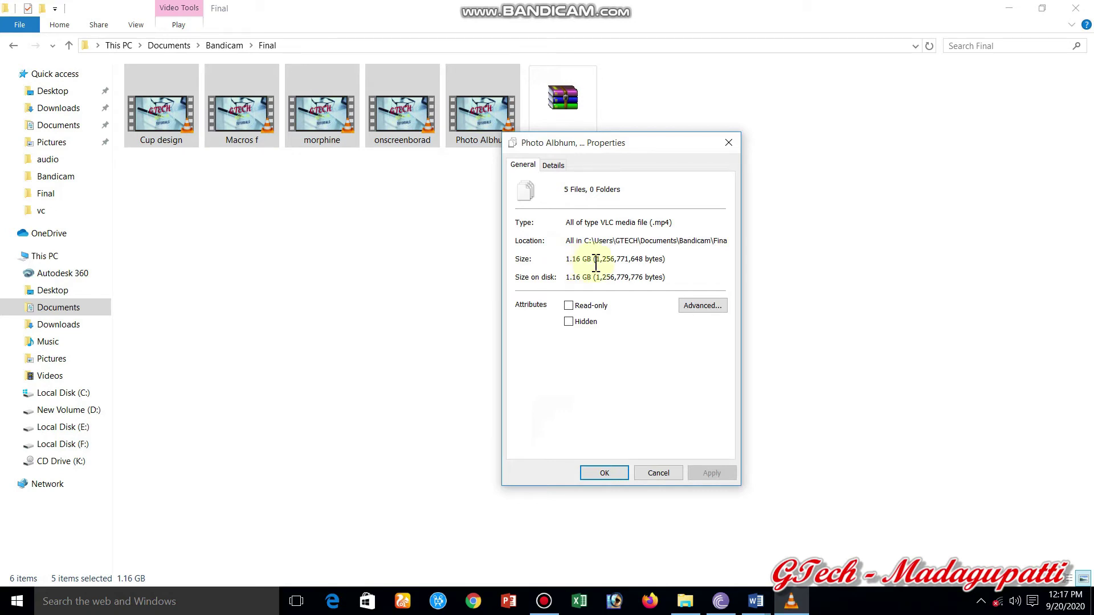
{"action": "left_click", "coordinate": [729, 143]}
Inspect the size of the videos zip archive in its properties and close them.
{"action": "left_click", "coordinate": [566, 84]}
{"action": "right_click", "coordinate": [566, 84]}
{"action": "left_click", "coordinate": [645, 372]}
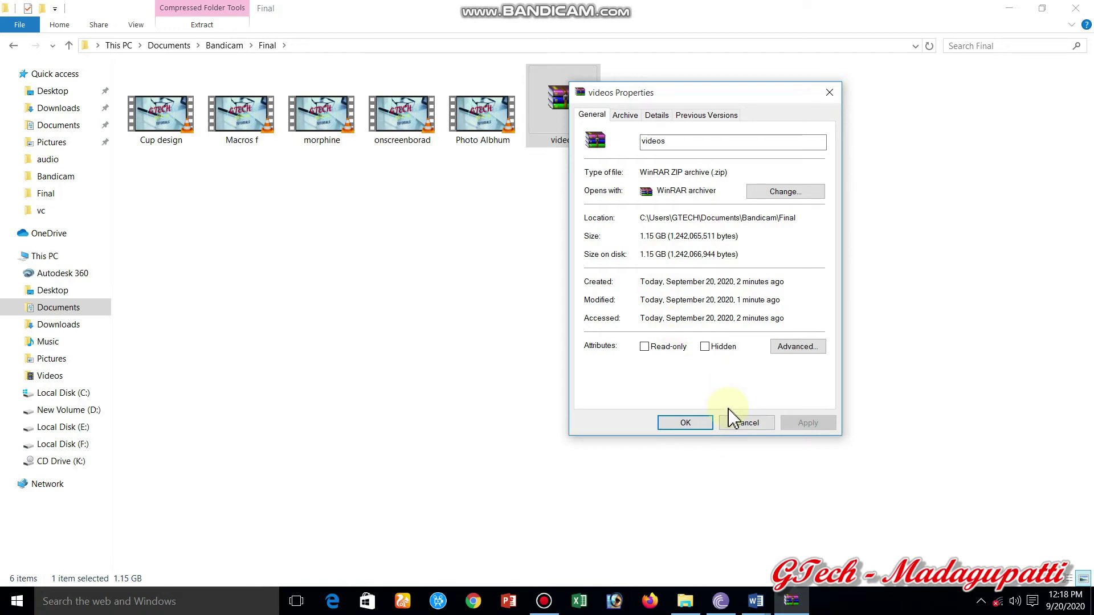
{"action": "left_click", "coordinate": [697, 424]}
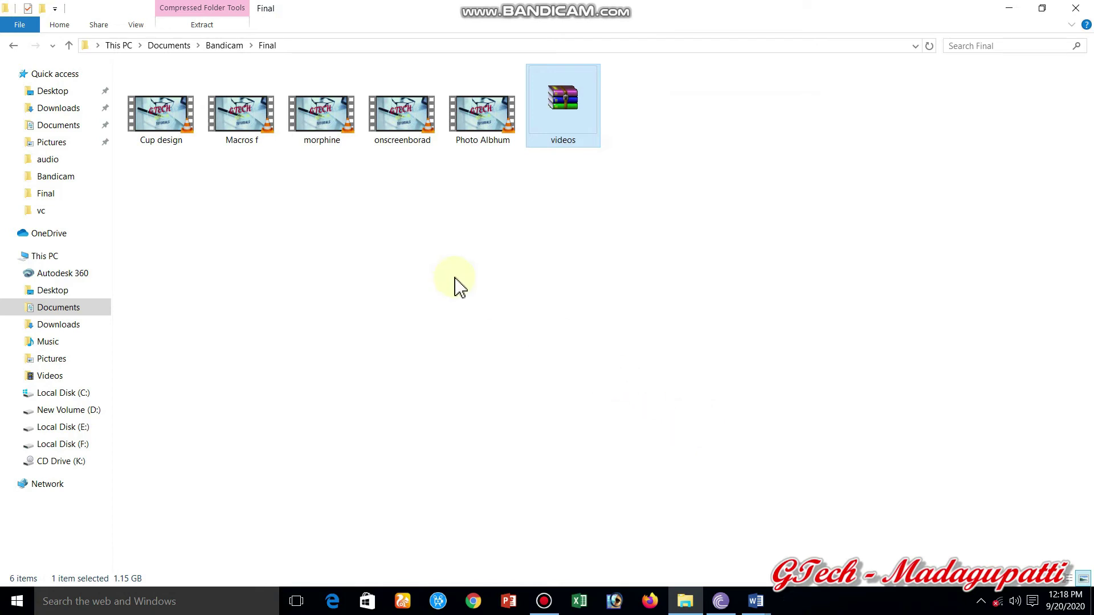
{"action": "left_click", "coordinate": [573, 111]}
{"action": "left_click", "coordinate": [541, 222]}
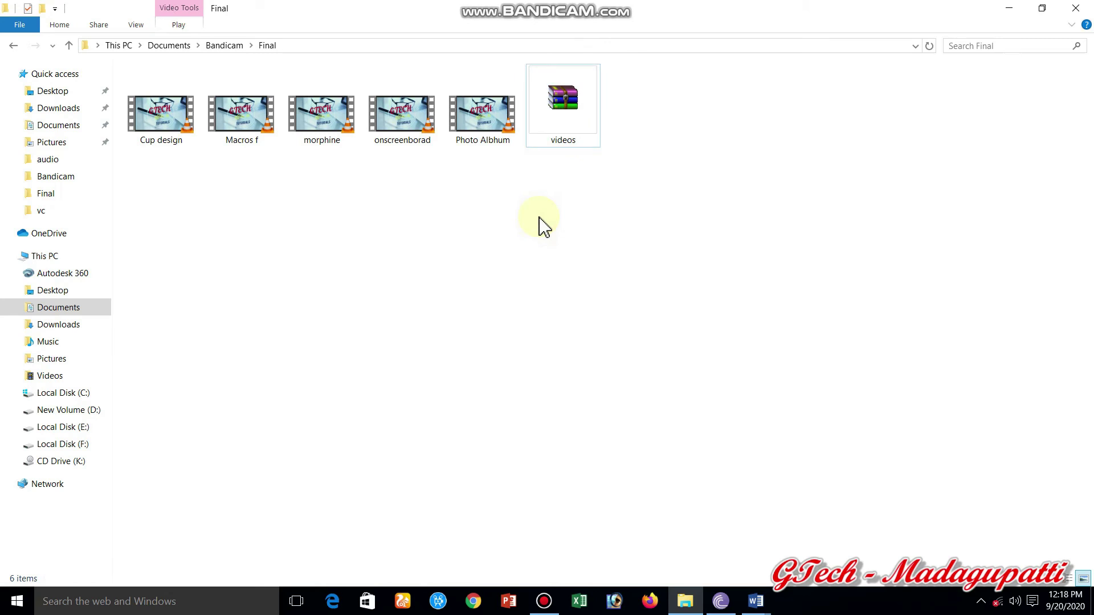
{"action": "left_click", "coordinate": [563, 124]}
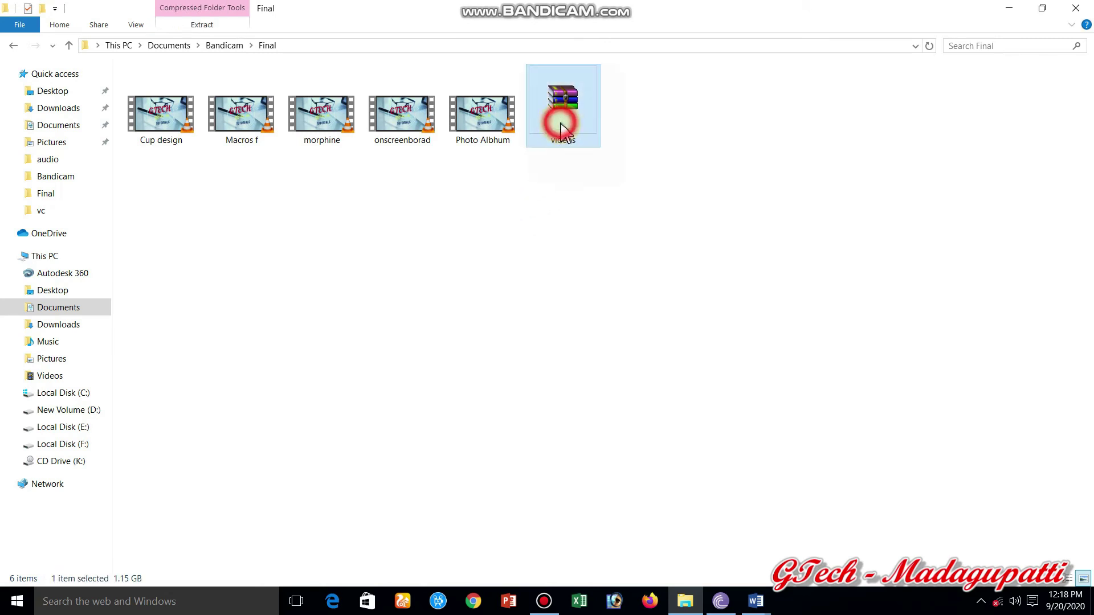
{"action": "left_click", "coordinate": [570, 234]}
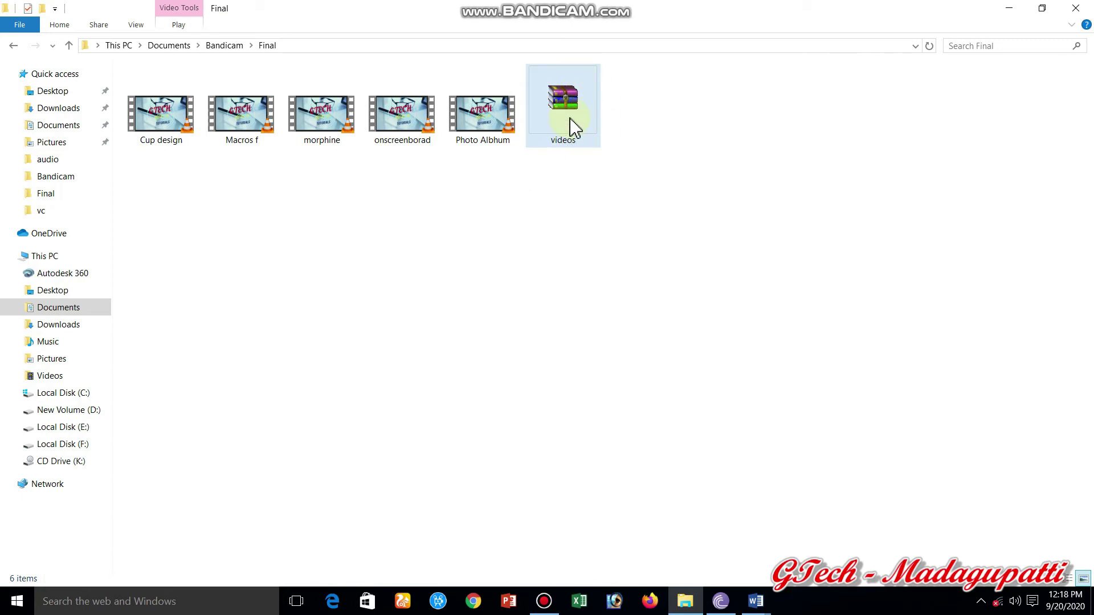
{"action": "mouse_move", "coordinate": [568, 118]}
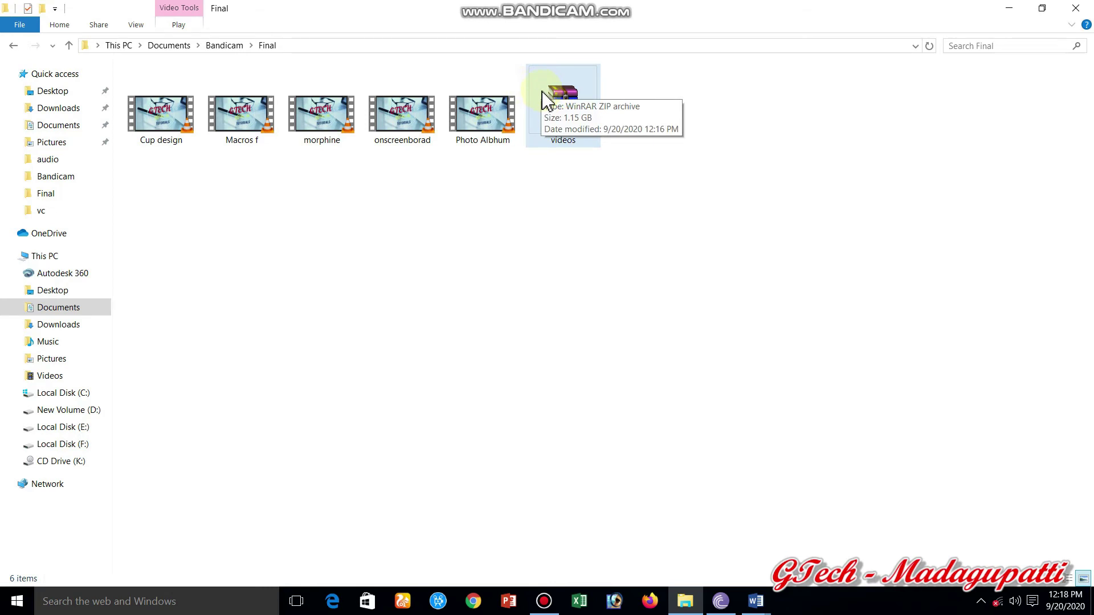
{"action": "right_click", "coordinate": [393, 290]}
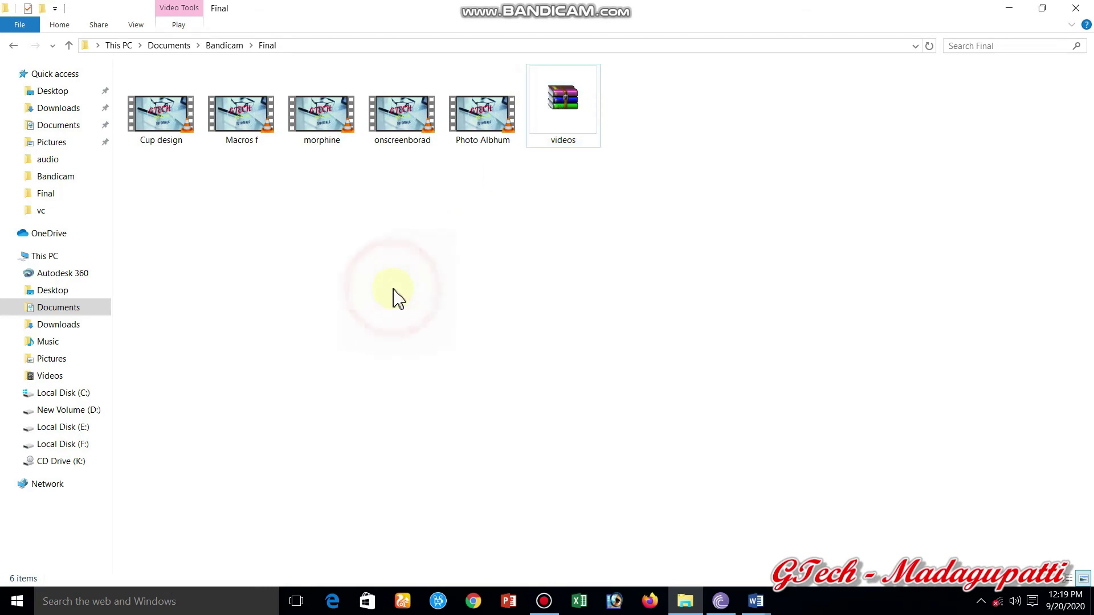
{"action": "left_click", "coordinate": [317, 124]}
{"action": "right_click", "coordinate": [316, 117]}
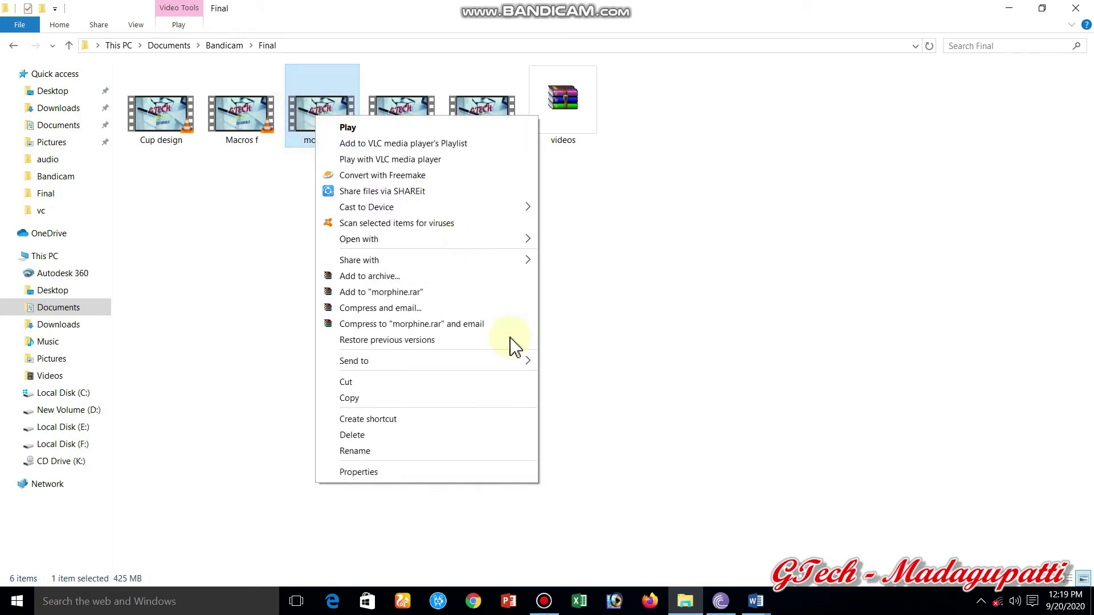
{"action": "mouse_move", "coordinate": [530, 362]}
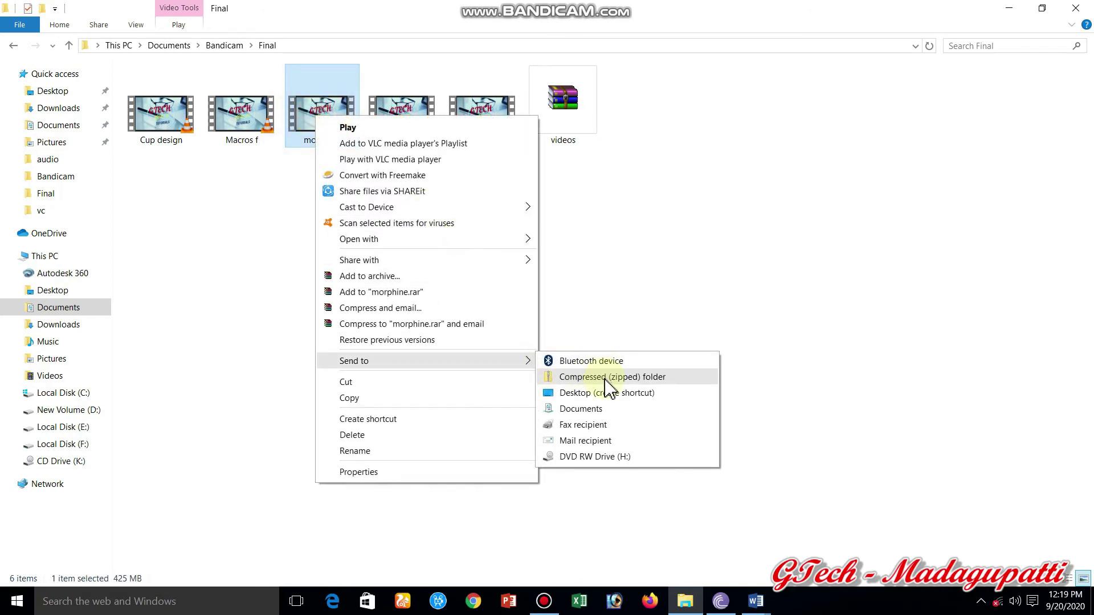
{"action": "left_click", "coordinate": [610, 310]}
Extract the videos archive with WinRAR into a videos subfolder of Final, keeping the default extraction options.
{"action": "left_click", "coordinate": [572, 129]}
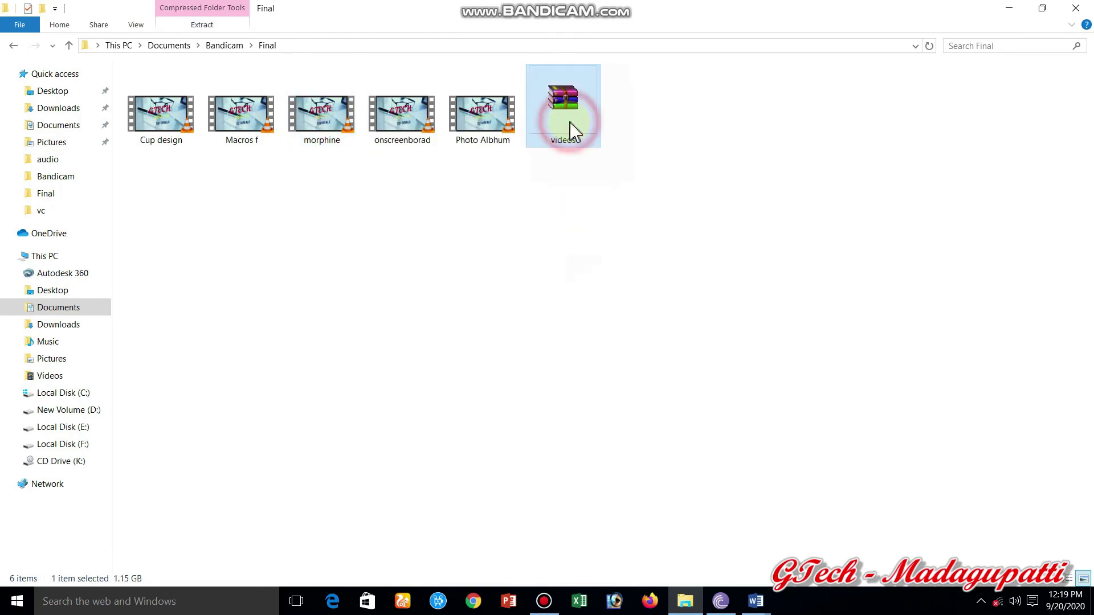
{"action": "right_click", "coordinate": [573, 130]}
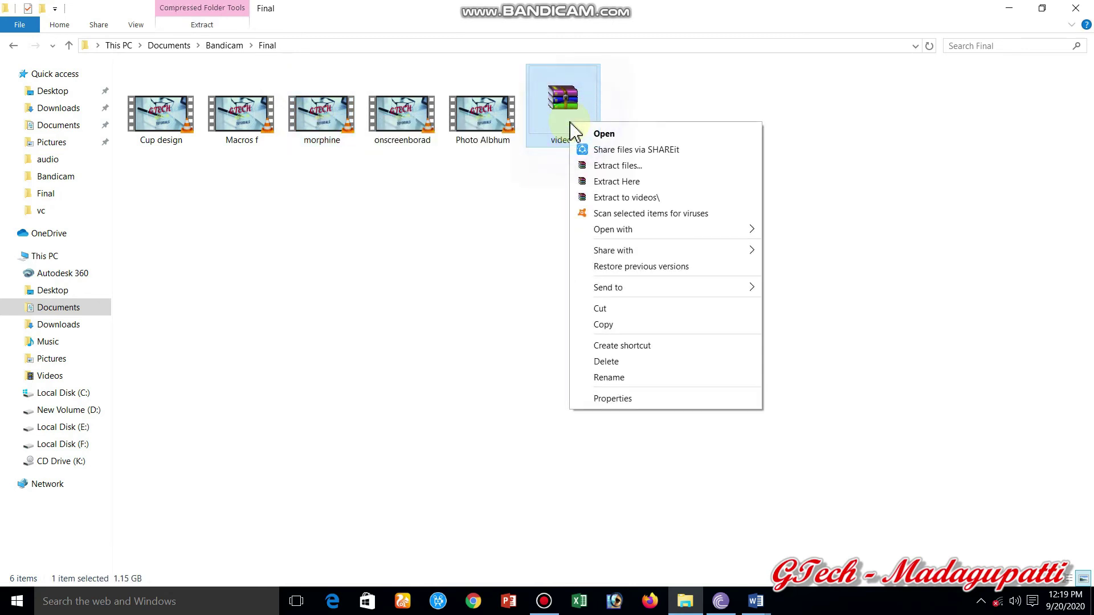
{"action": "left_click", "coordinate": [612, 171]}
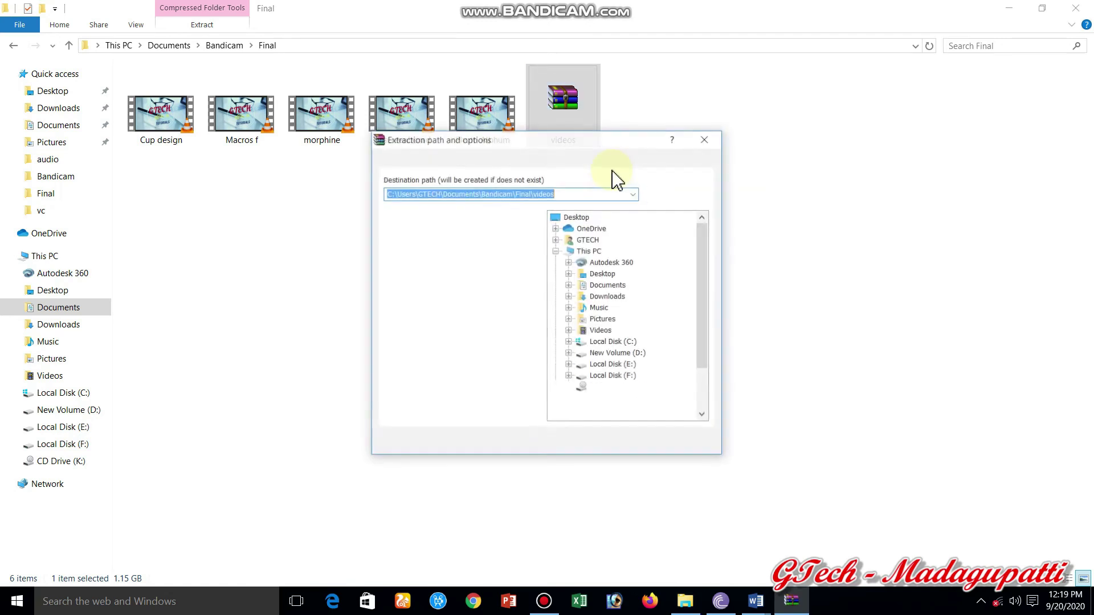
{"action": "left_click", "coordinate": [573, 196]}
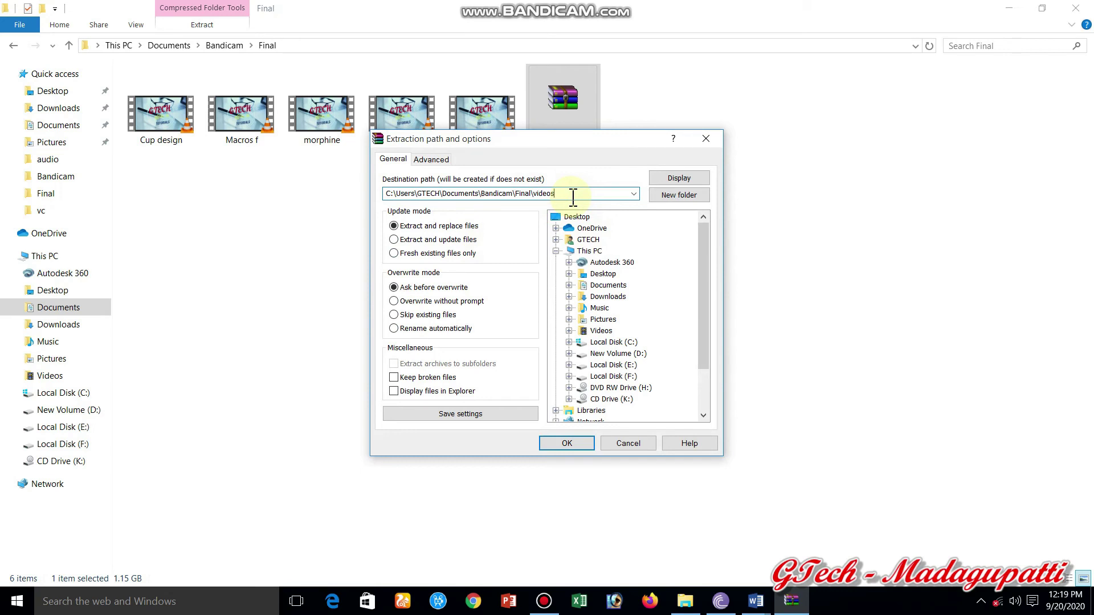
{"action": "left_click", "coordinate": [568, 443]}
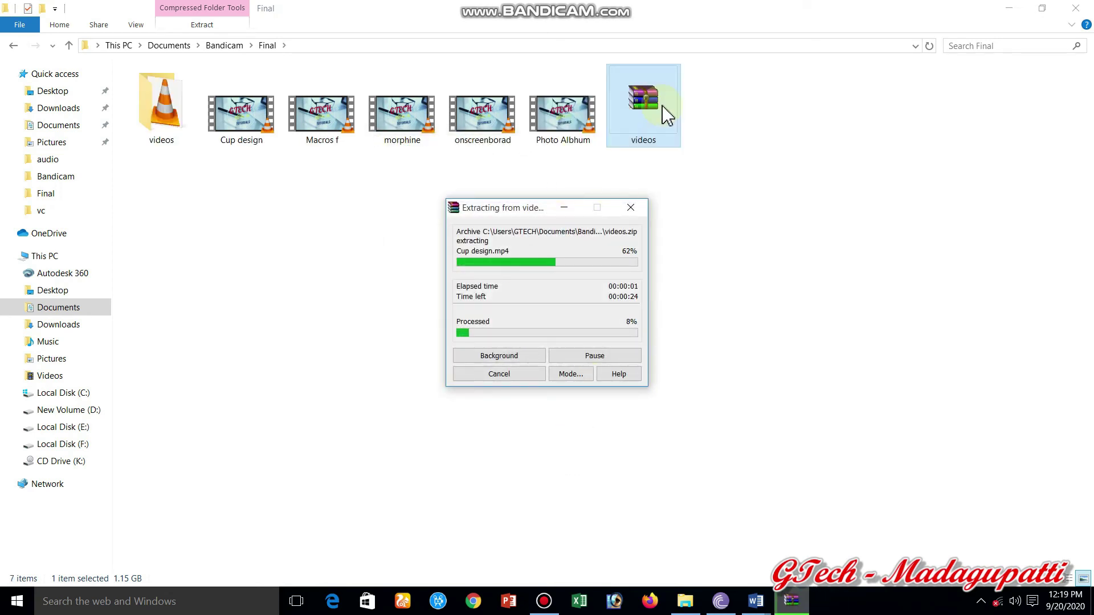
{"action": "left_click", "coordinate": [633, 98]}
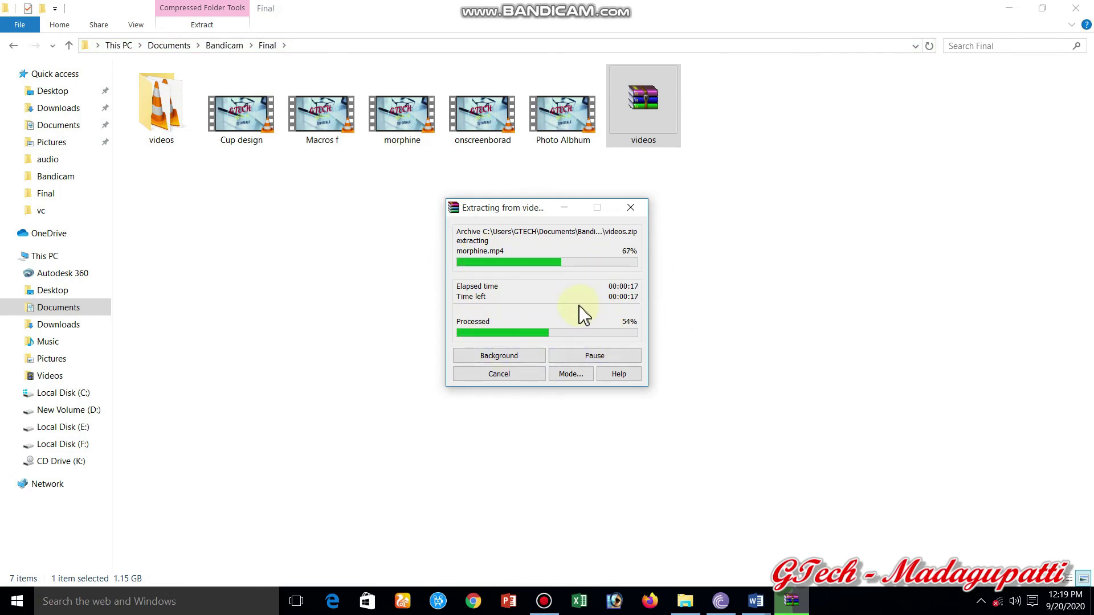
Open the extracted videos folder.
{"action": "left_click", "coordinate": [171, 139]}
{"action": "double_click", "coordinate": [173, 147]}
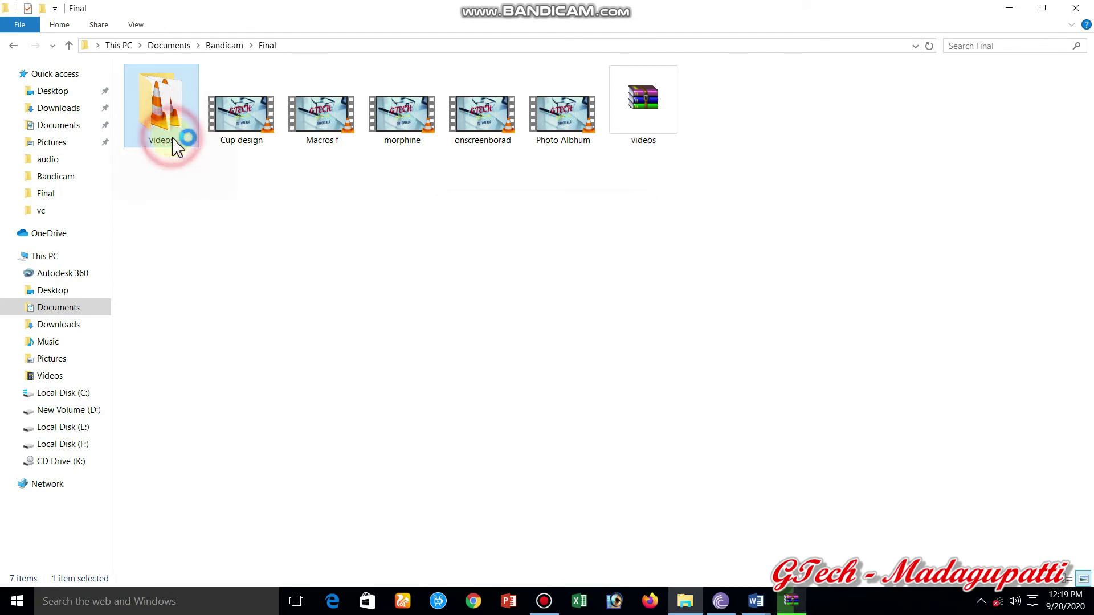